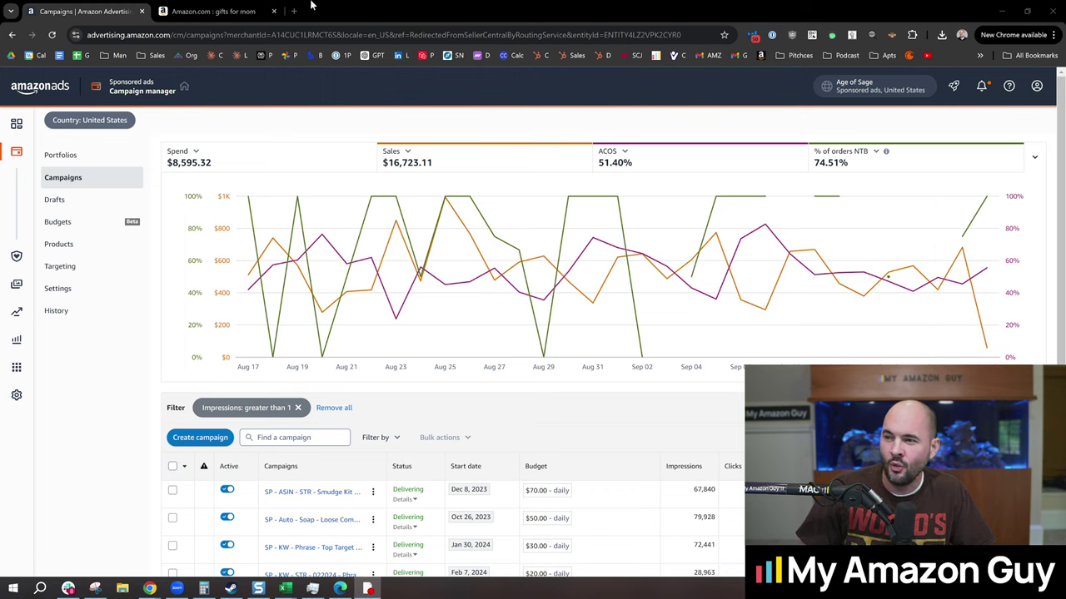
# - Switch from Campaign Manager to the Amazon.com 'gifts for mom' search results tab
pyautogui.click(247, 6)
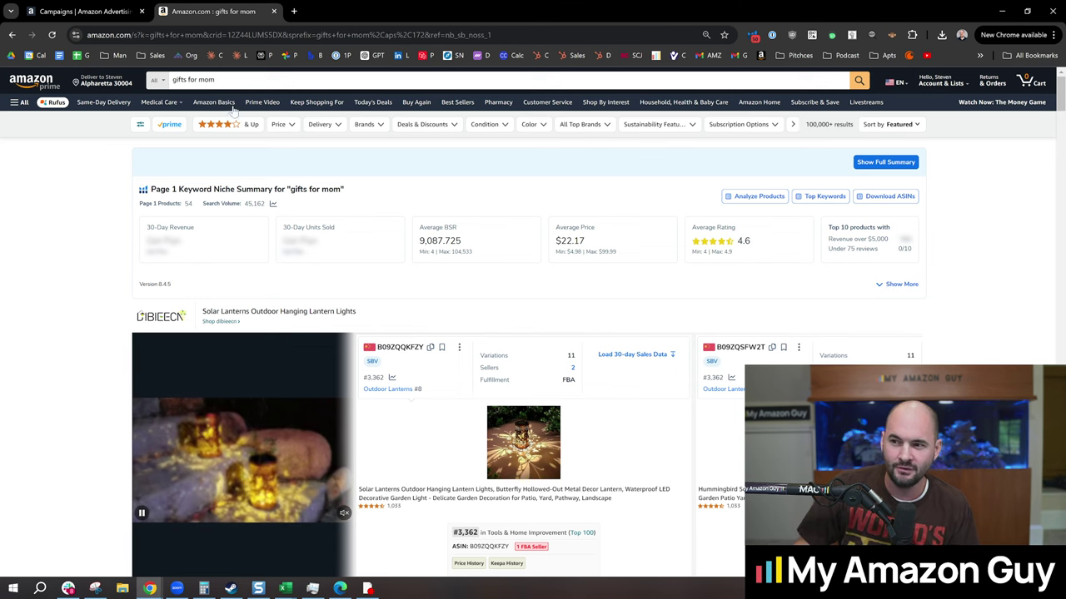
pyautogui.click(193, 79)
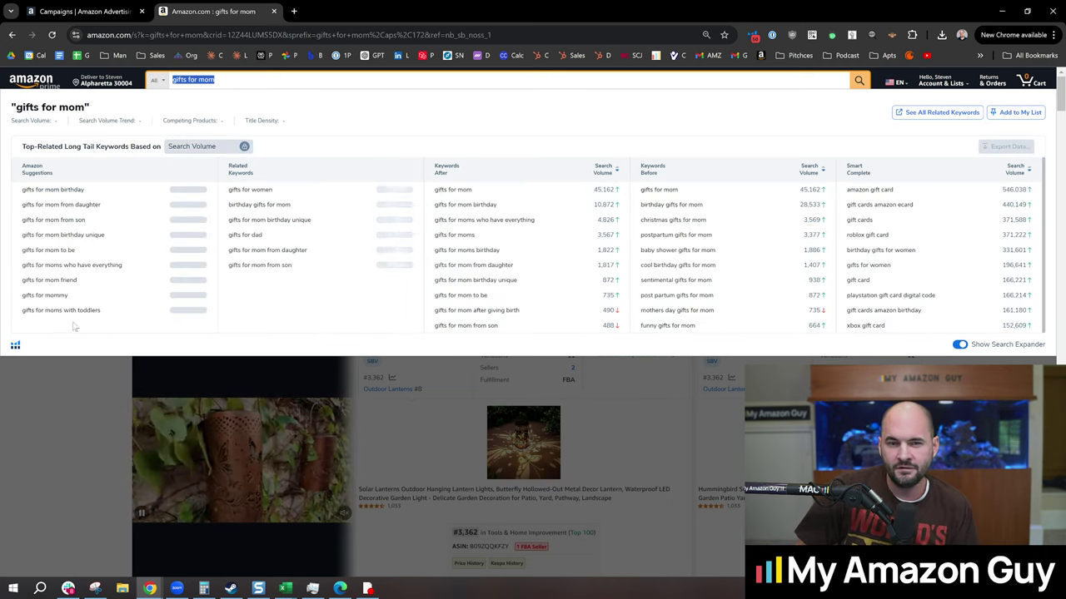
pyautogui.click(51, 397)
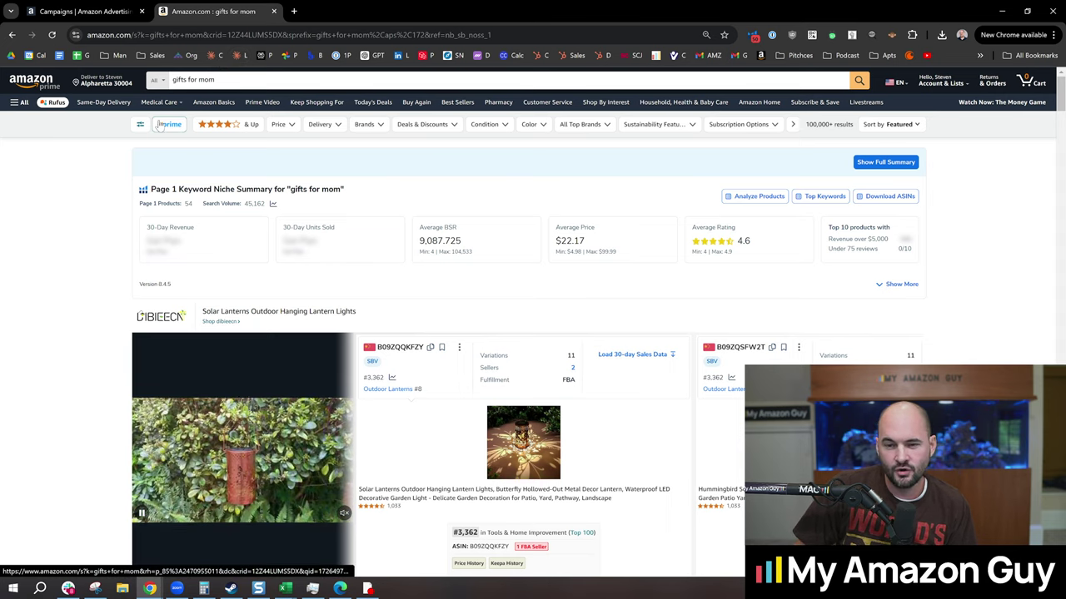
pyautogui.scroll(-1, 95, 229)
pyautogui.scroll(-3, 83, 251)
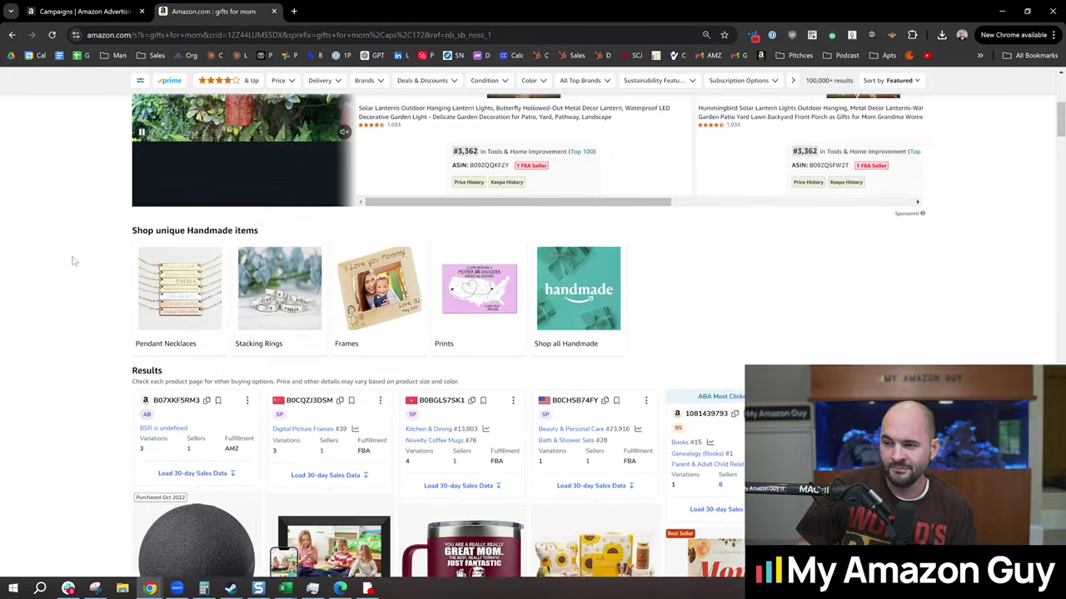
pyautogui.scroll(-1, 72, 260)
pyautogui.scroll(-1, 72, 261)
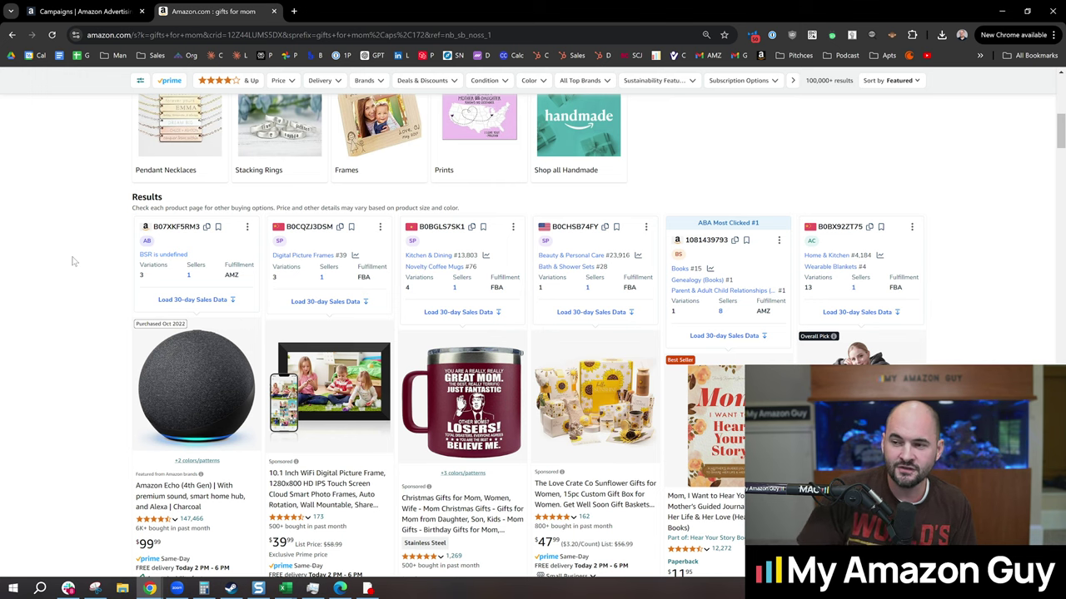
pyautogui.scroll(10, 83, 283)
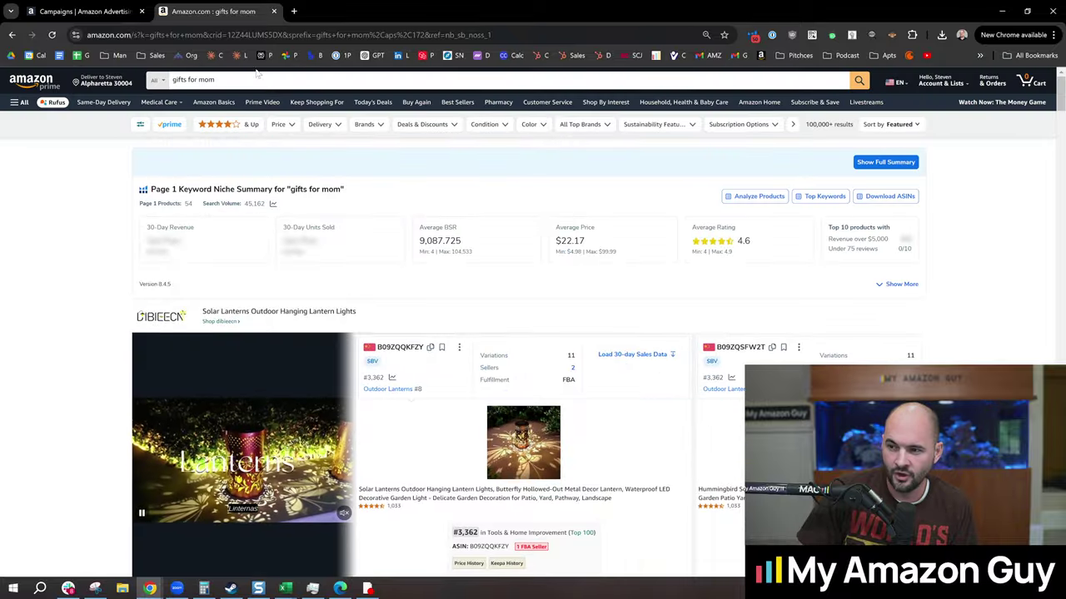
pyautogui.click(160, 82)
pyautogui.click(100, 377)
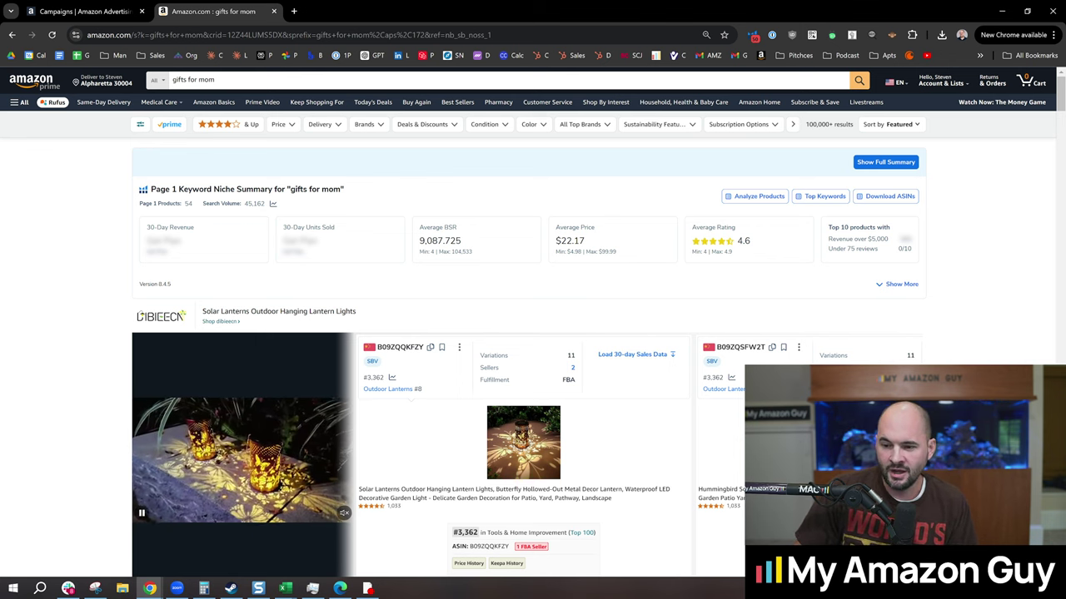
pyautogui.scroll(-3, 386, 338)
pyautogui.scroll(-5, 386, 338)
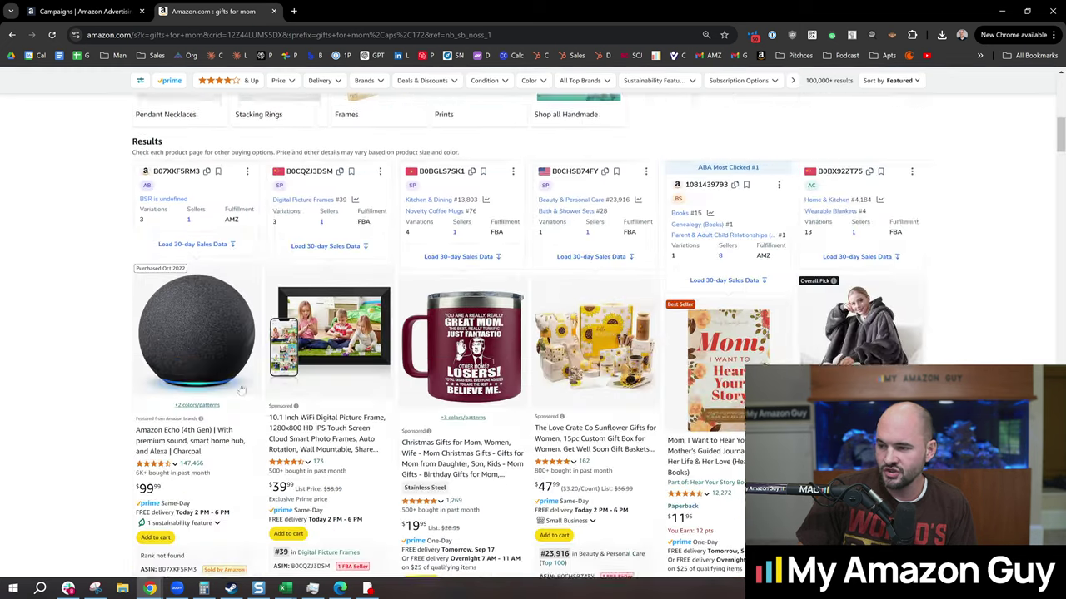
pyautogui.scroll(-3, 387, 338)
pyautogui.scroll(-4, 407, 414)
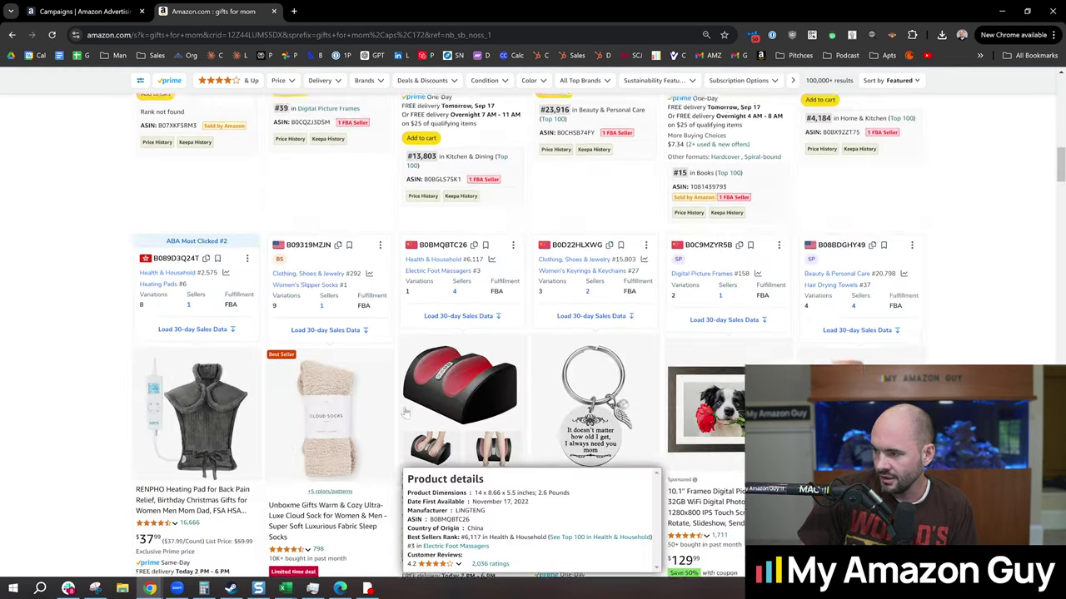
pyautogui.scroll(-3, 384, 387)
pyautogui.scroll(1, 439, 382)
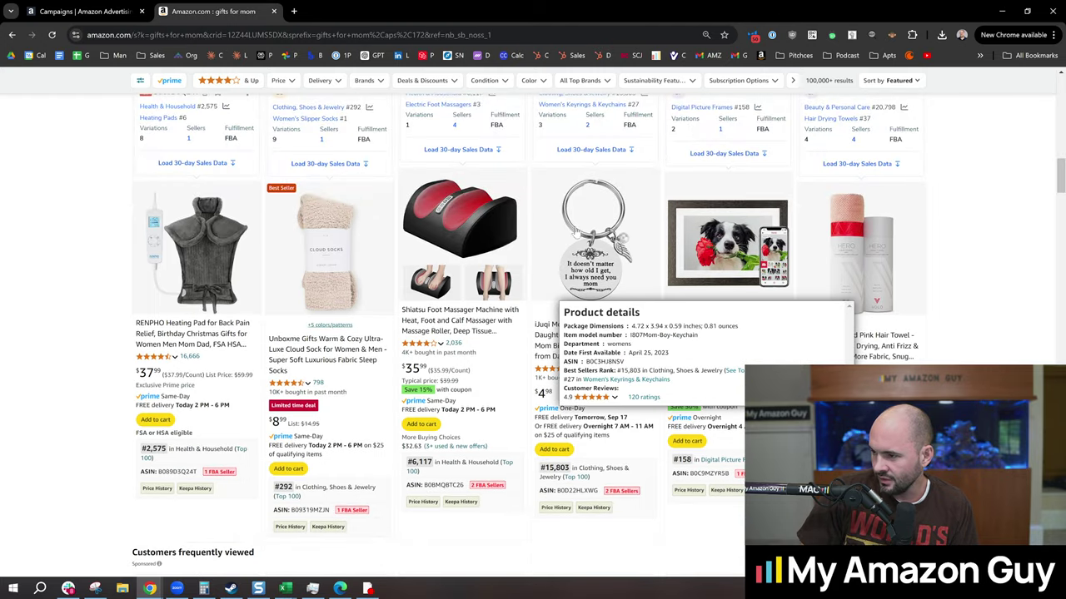
# - Open the iJuqi mom keychain listing in a new tab and scroll its product page
pyautogui.rightClick(595, 163)
pyautogui.click(620, 171)
pyautogui.click(350, 10)
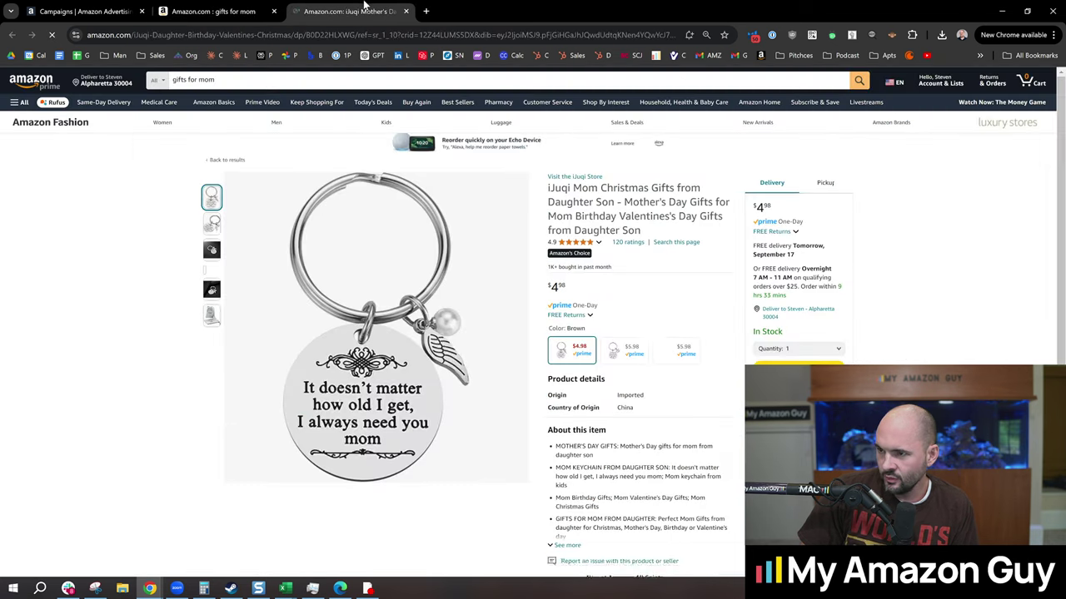
pyautogui.scroll(-1, 535, 440)
pyautogui.scroll(-1, 517, 442)
pyautogui.scroll(-3, 455, 368)
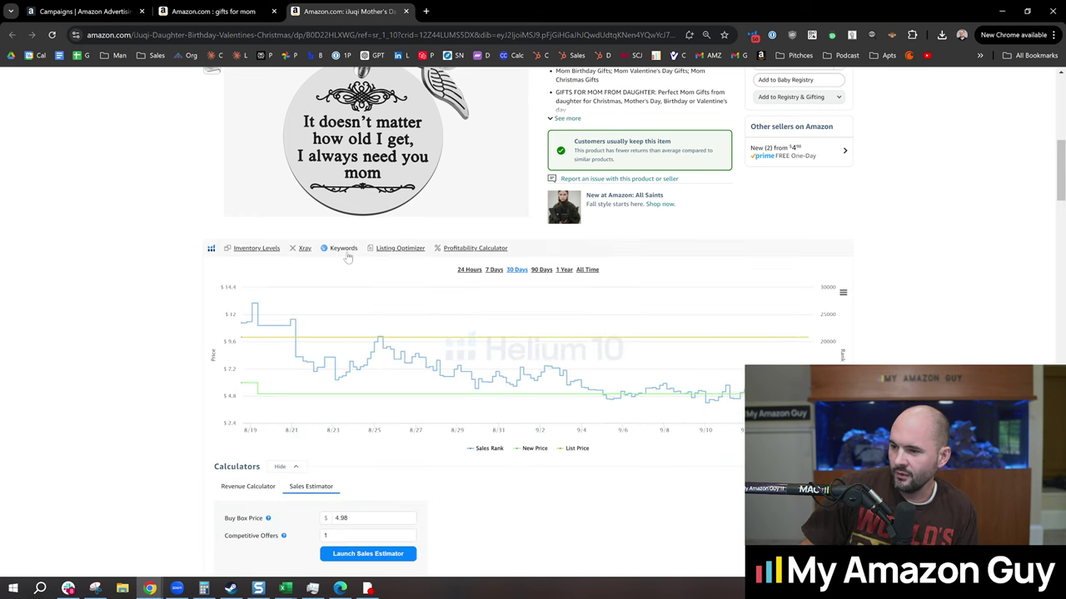
# - Send ASIN B0D22HLXWG to a Helium 10 Cerebro keyword lookup, then return to the product page
pyautogui.click(345, 252)
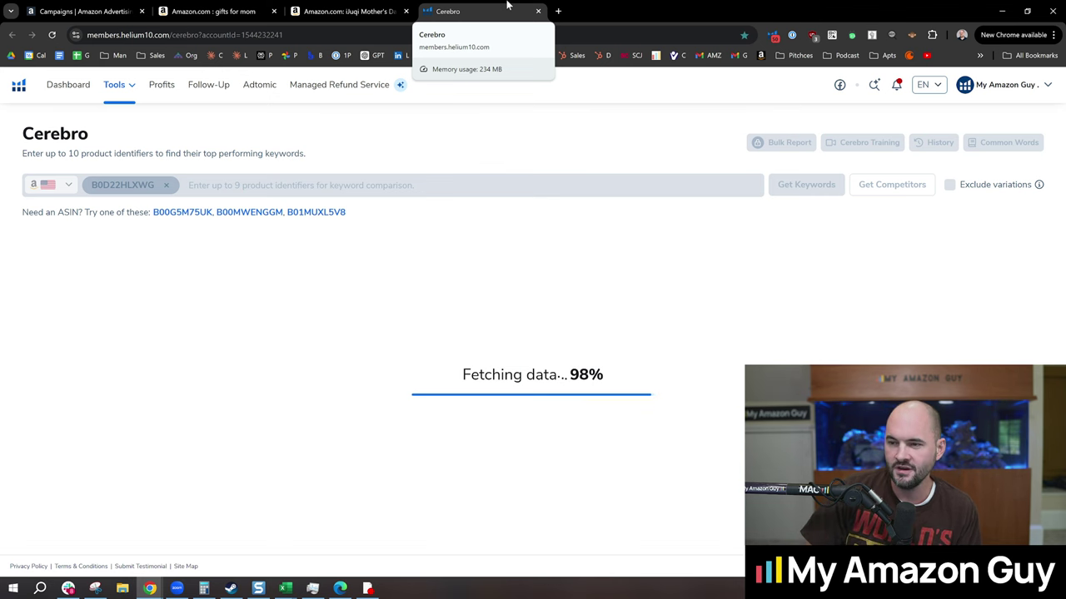
pyautogui.click(341, 8)
pyautogui.scroll(2, 703, 163)
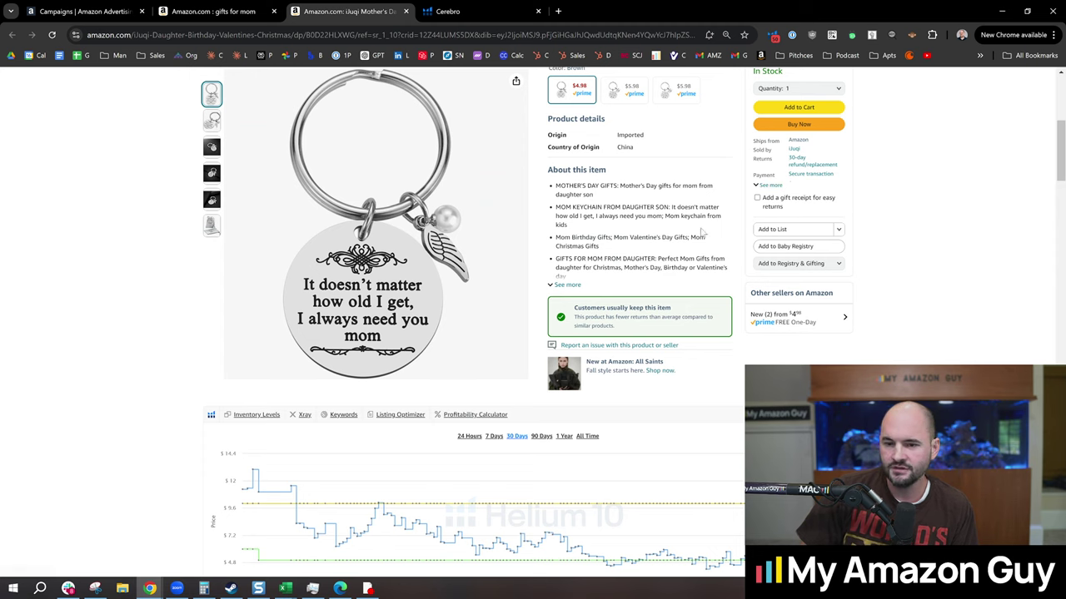
pyautogui.scroll(3, 620, 200)
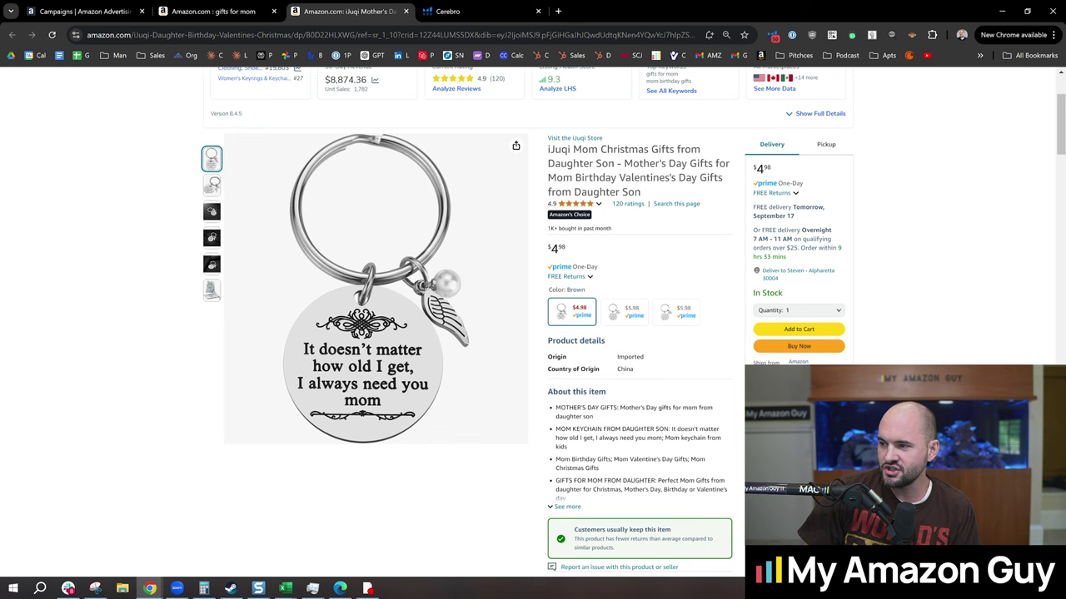
# - Select 'Mom' in the keychain title, check the Cerebro tab, then switch away from the browser
pyautogui.doubleClick(585, 149)
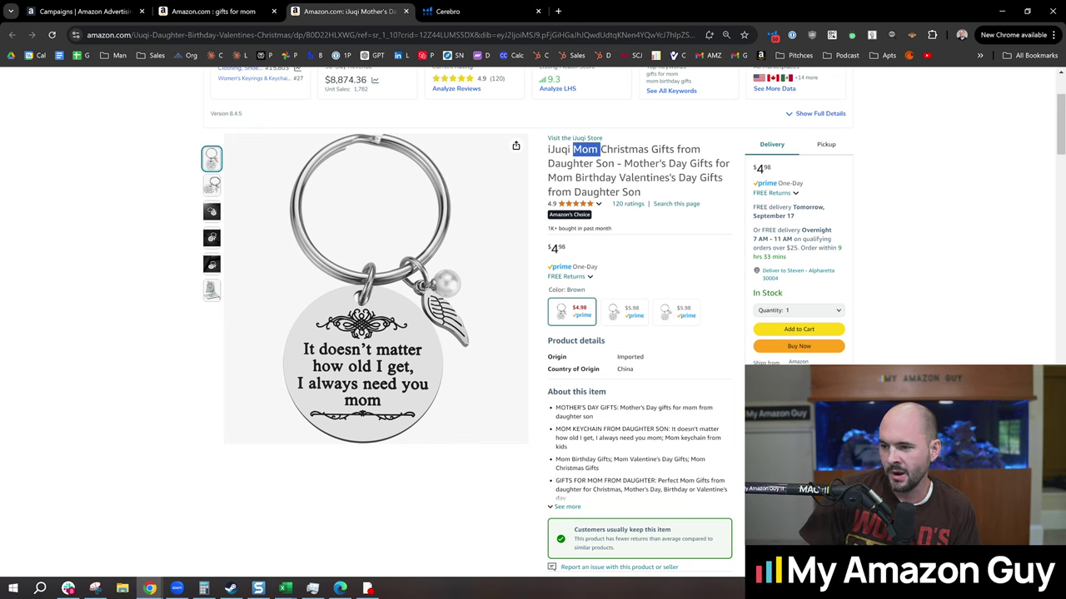
pyautogui.click(474, 11)
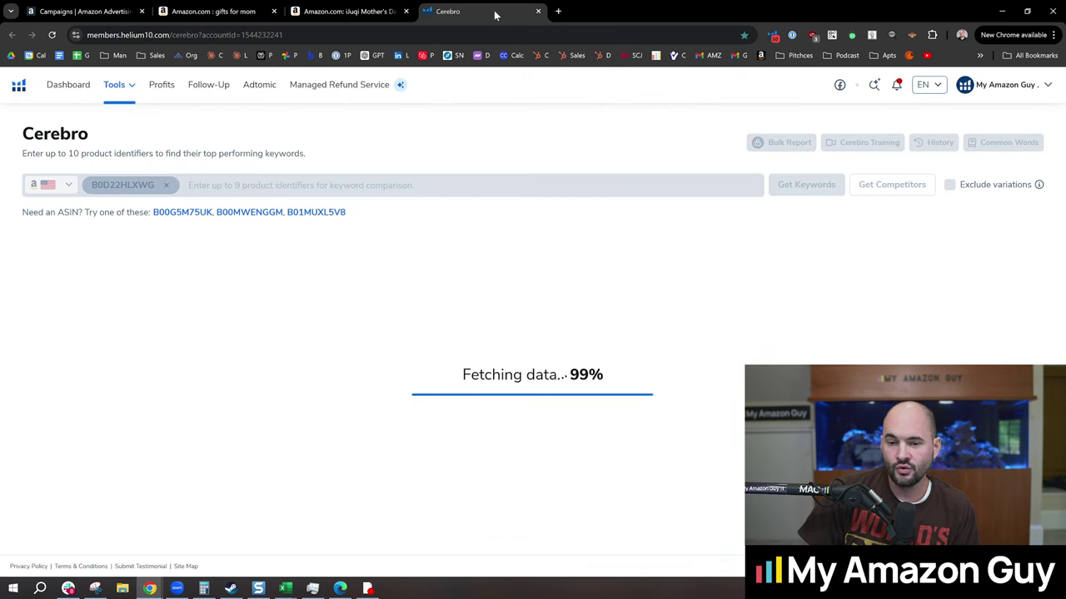
pyautogui.click(360, 7)
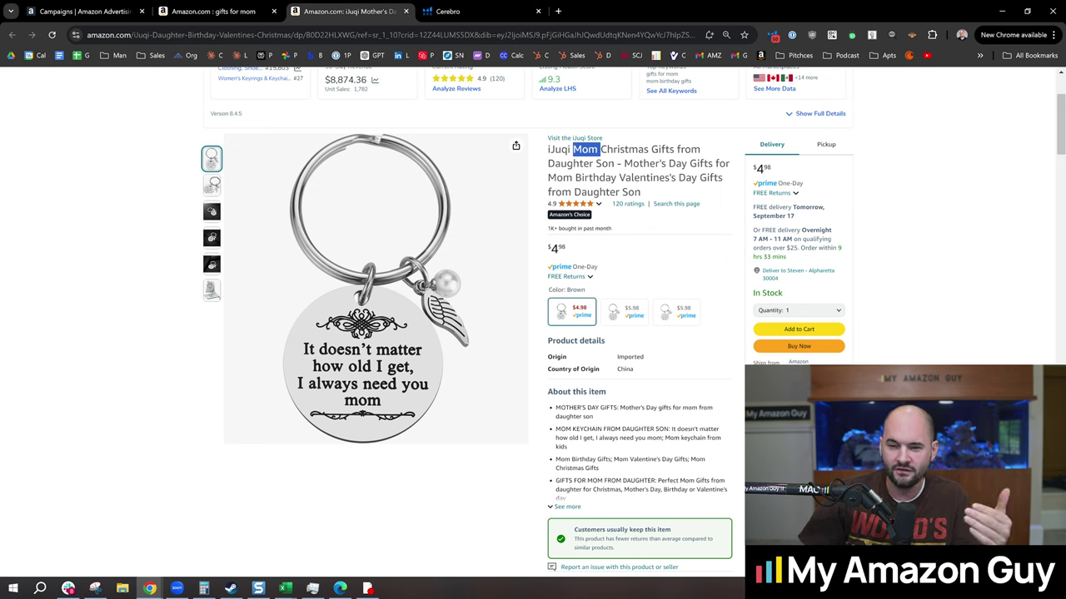
pyautogui.hotkey('alt', 'Tab')
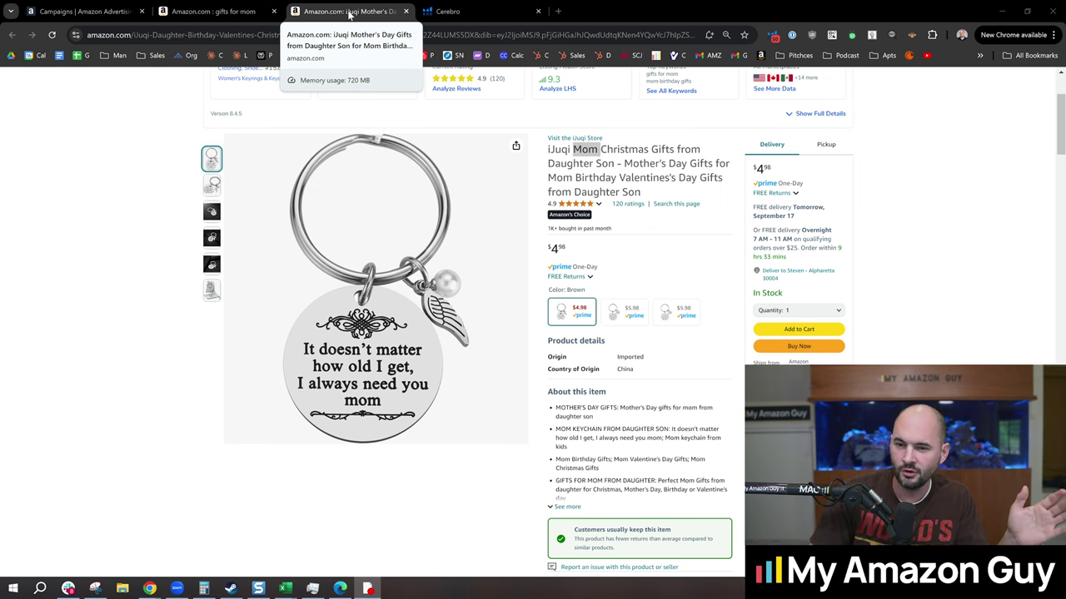
# - Load the saved Cerebro keyword results for ASIN B0D22HLXWG from history
pyautogui.click(445, 10)
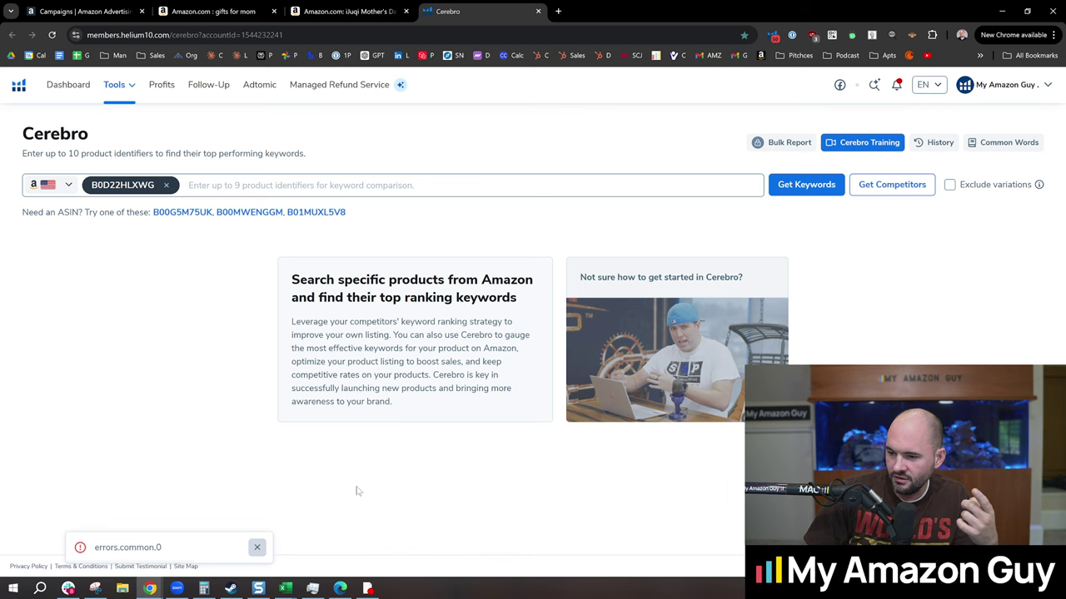
pyautogui.click(807, 185)
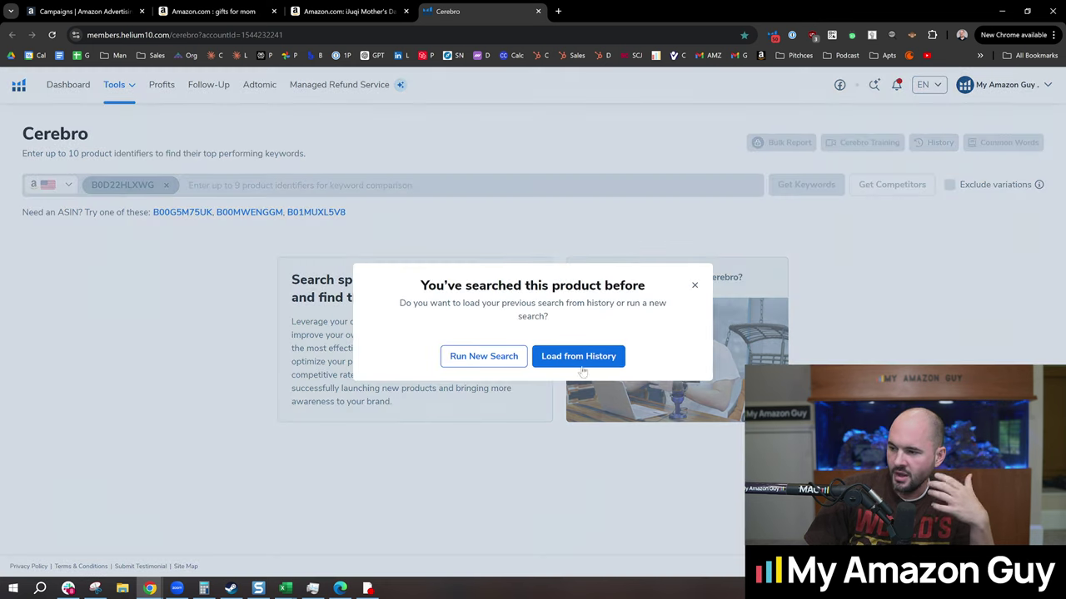
pyautogui.click(582, 365)
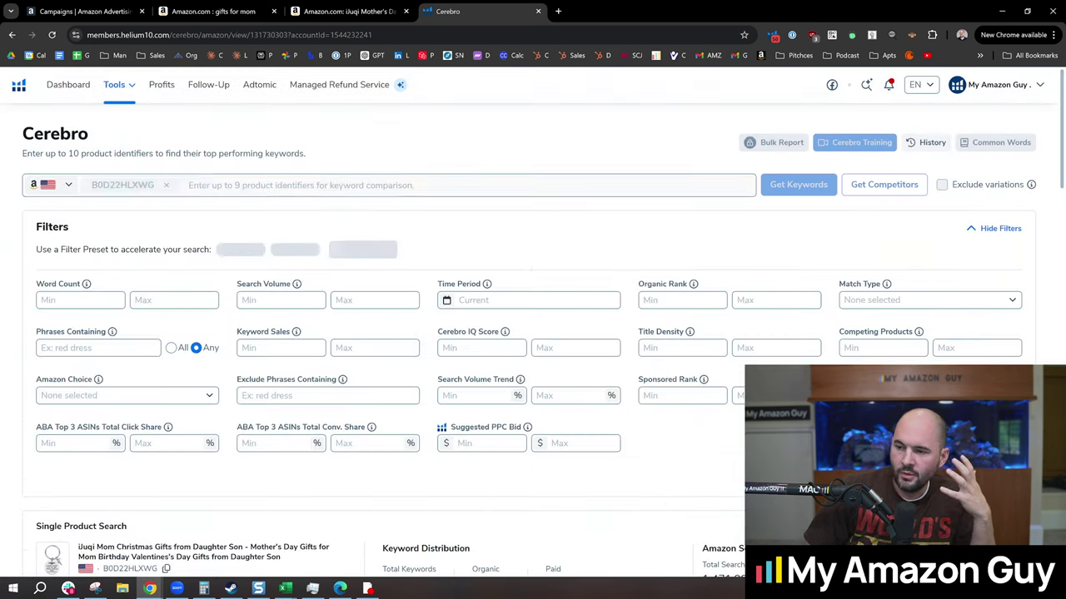
# - Scroll through the 4,354-keyword table with search volumes and PPC bids
pyautogui.scroll(-2, 783, 266)
pyautogui.scroll(-3, 782, 266)
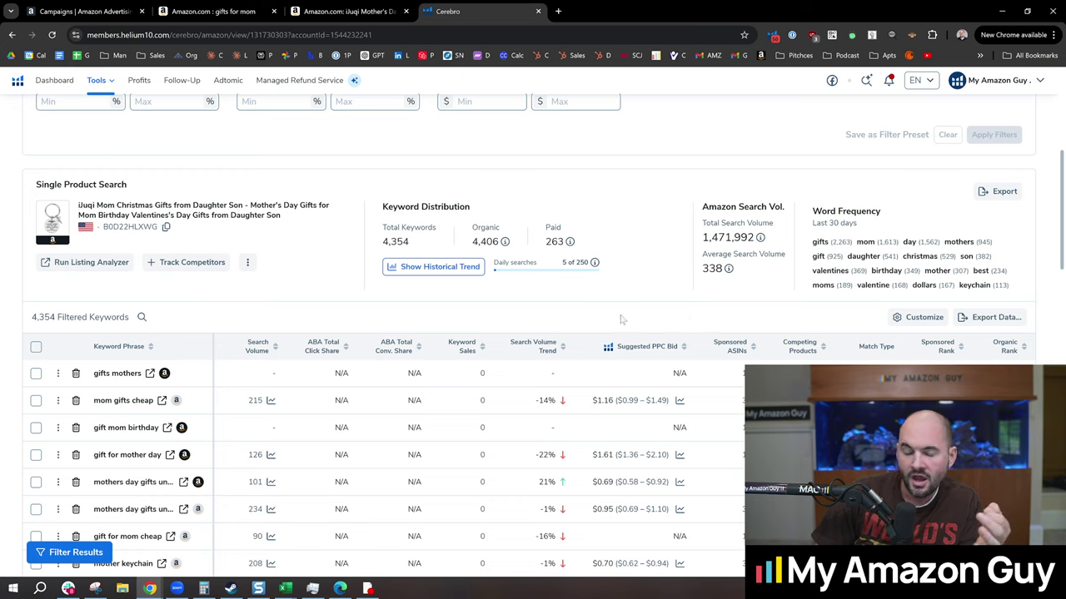
pyautogui.scroll(-1, 423, 358)
pyautogui.scroll(-1, 407, 346)
pyautogui.scroll(-2, 387, 331)
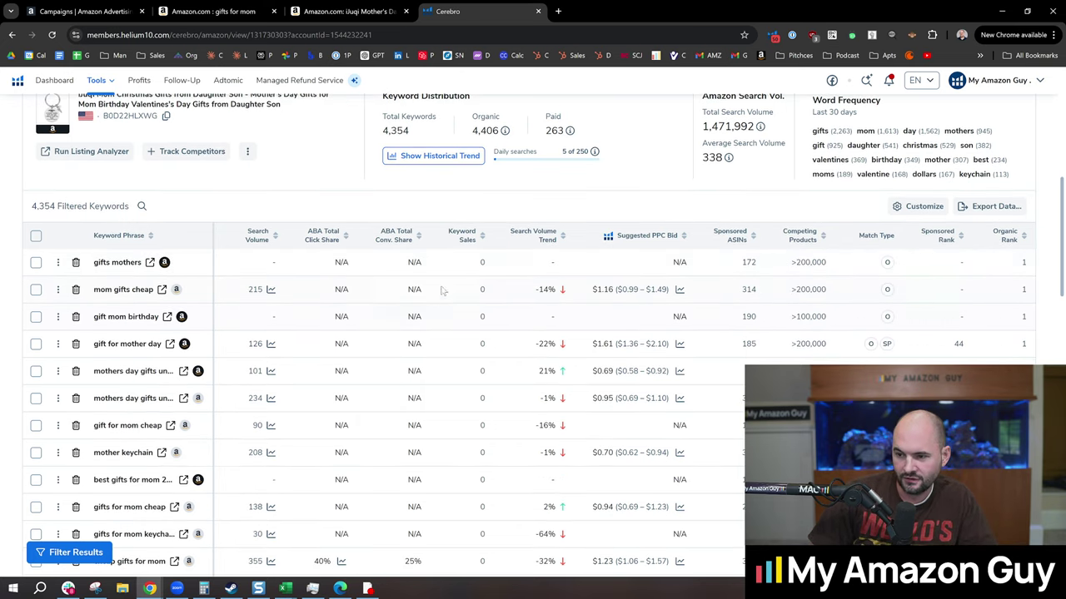
pyautogui.scroll(-1, 350, 326)
pyautogui.scroll(-1, 324, 326)
pyautogui.scroll(-2, 300, 327)
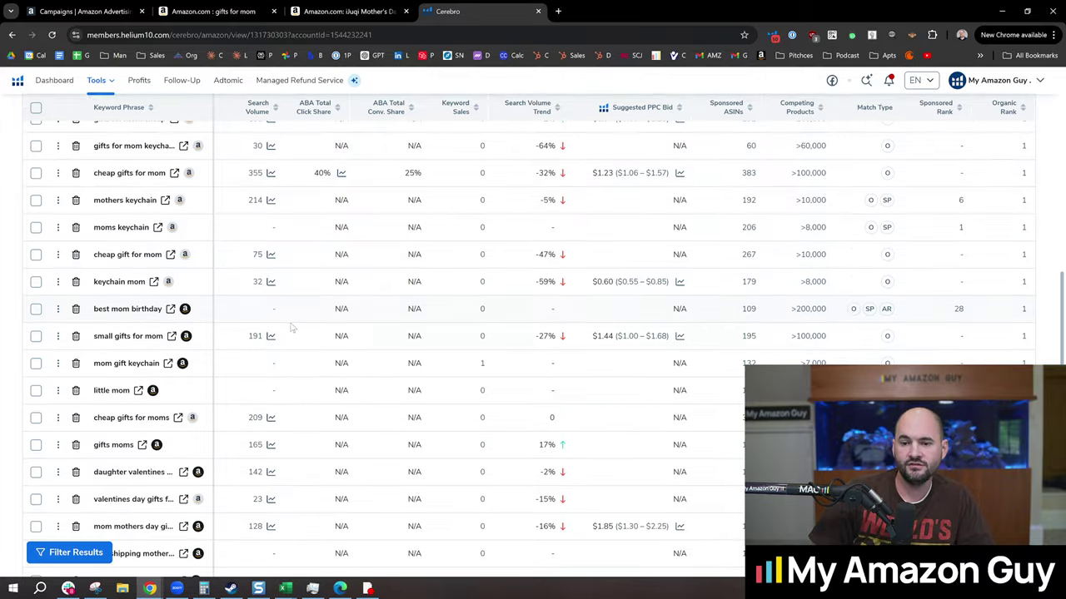
pyautogui.scroll(-3, 300, 329)
pyautogui.scroll(-2, 324, 329)
pyautogui.scroll(3, 349, 333)
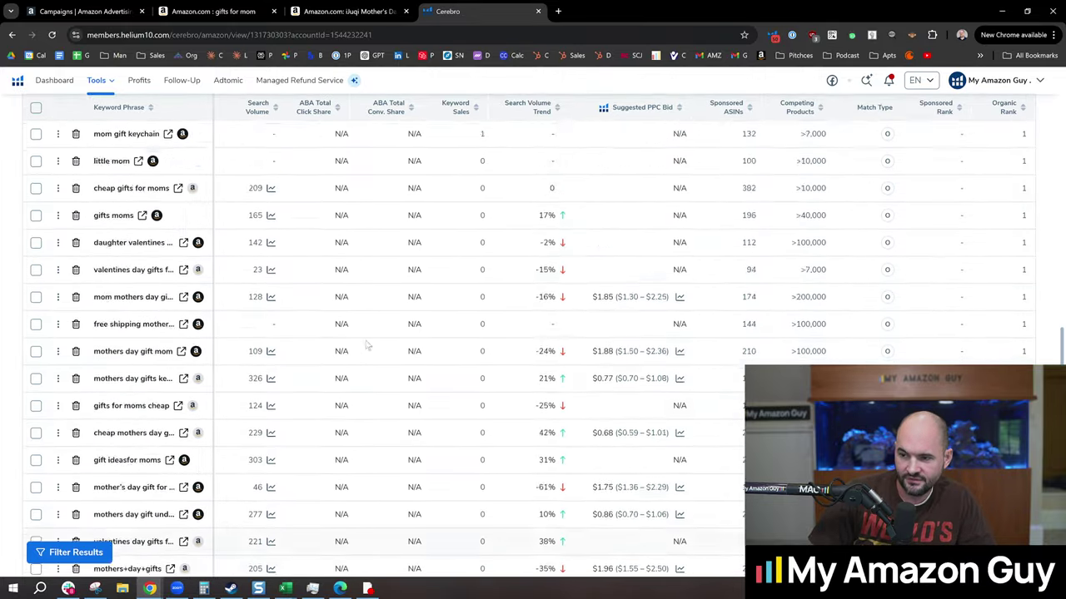
pyautogui.scroll(2, 362, 340)
pyautogui.scroll(4, 362, 340)
pyautogui.scroll(3, 358, 334)
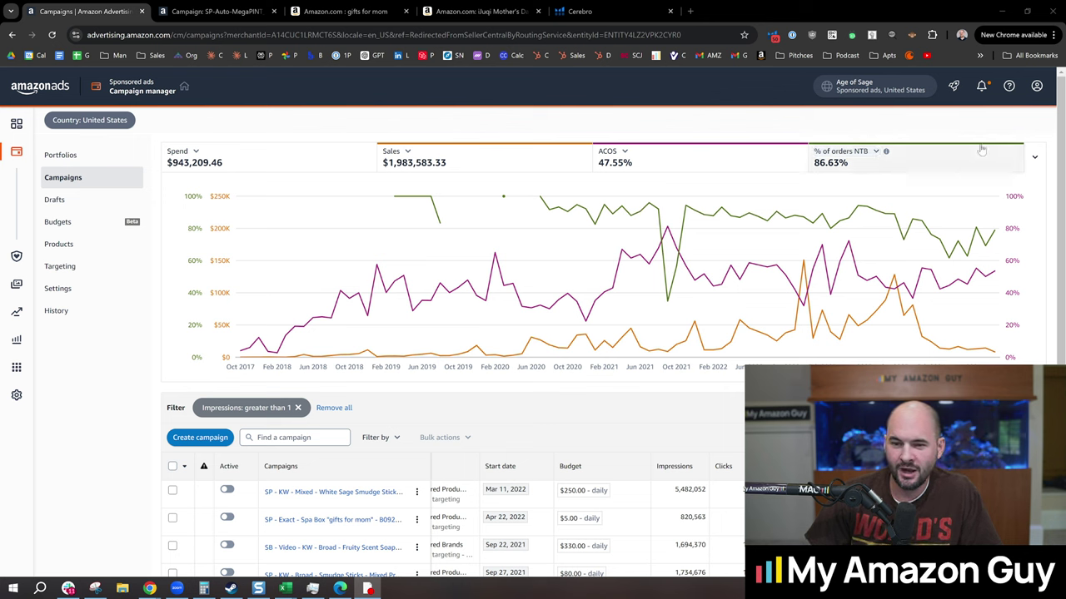
# - Bring Chrome back to the front, showing the Amazon Ads Campaign Manager campaigns page
pyautogui.click(904, 127)
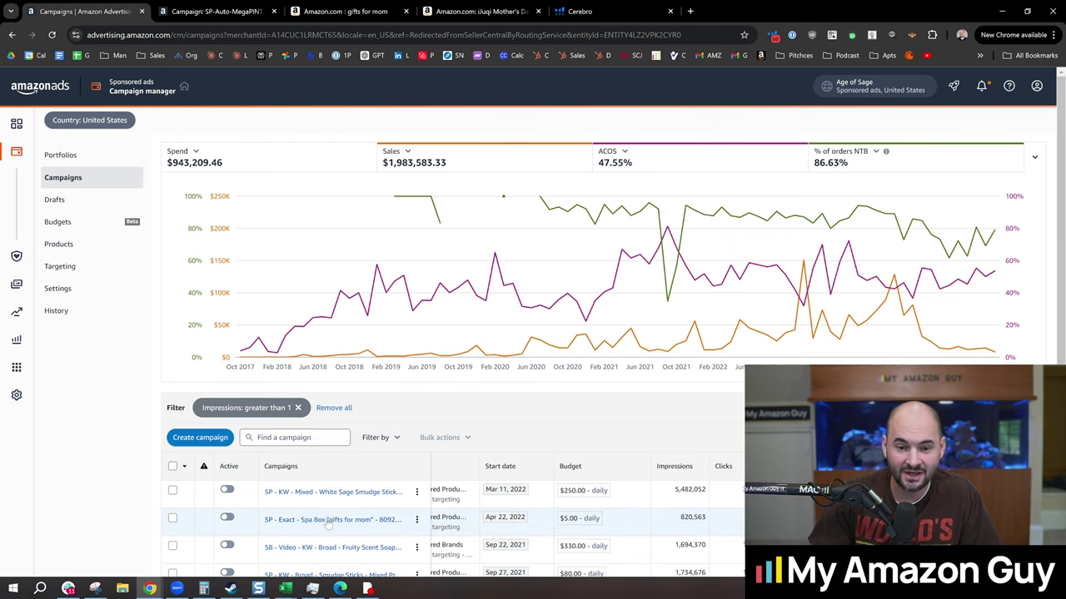
pyautogui.scroll(-2, 585, 396)
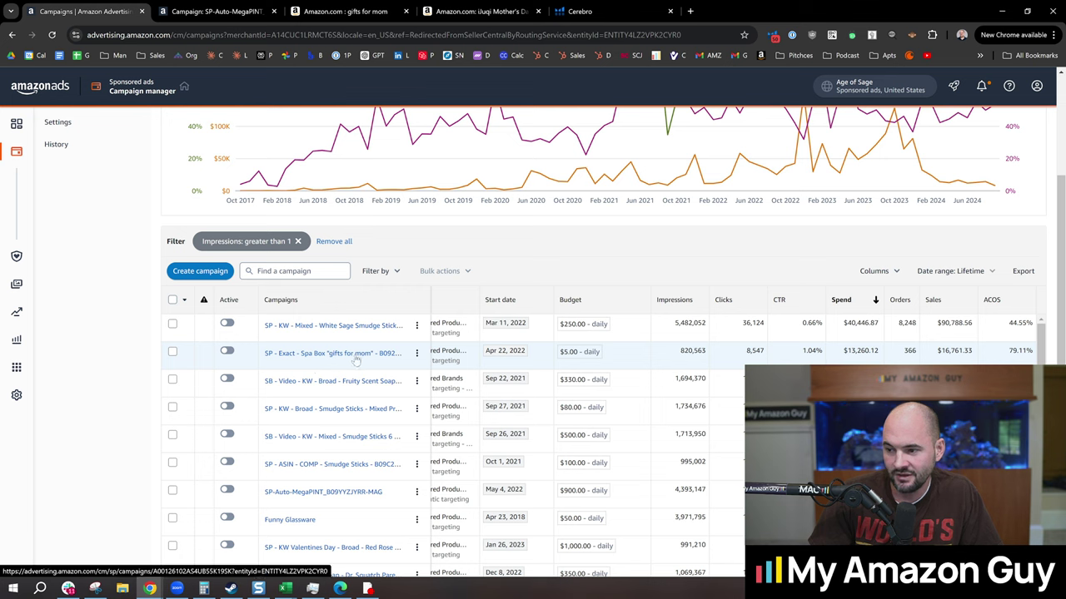
pyautogui.moveTo(1021, 351)
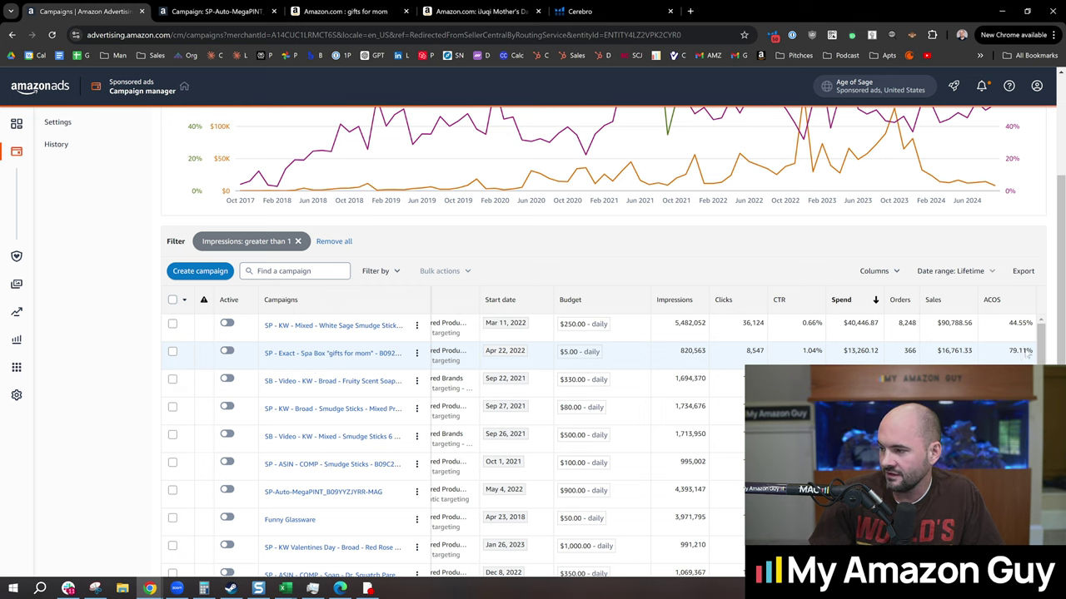
pyautogui.scroll(3, 1032, 354)
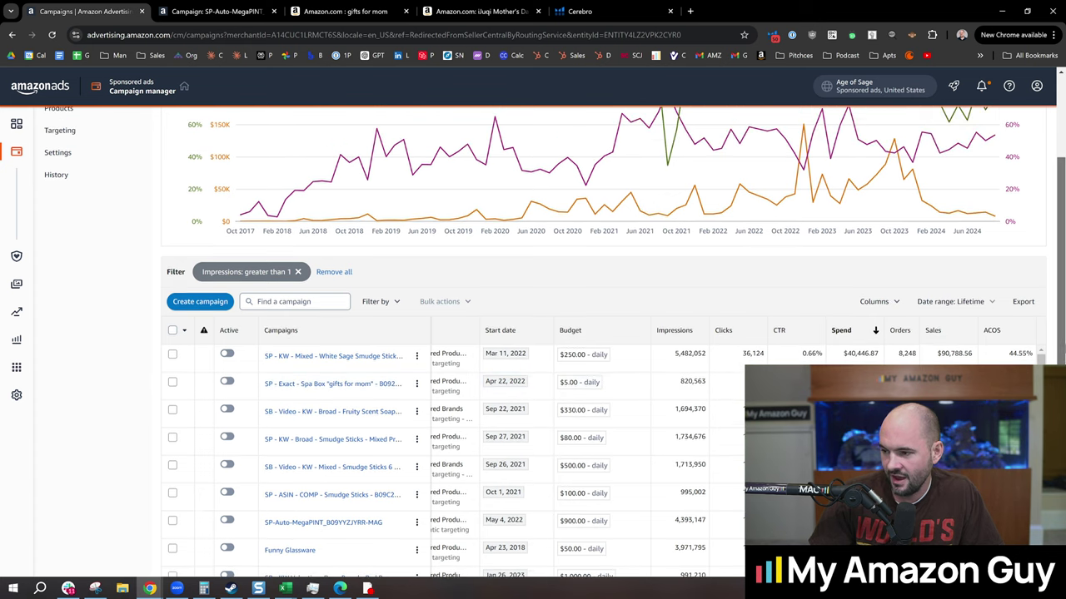
pyautogui.scroll(2, 1062, 249)
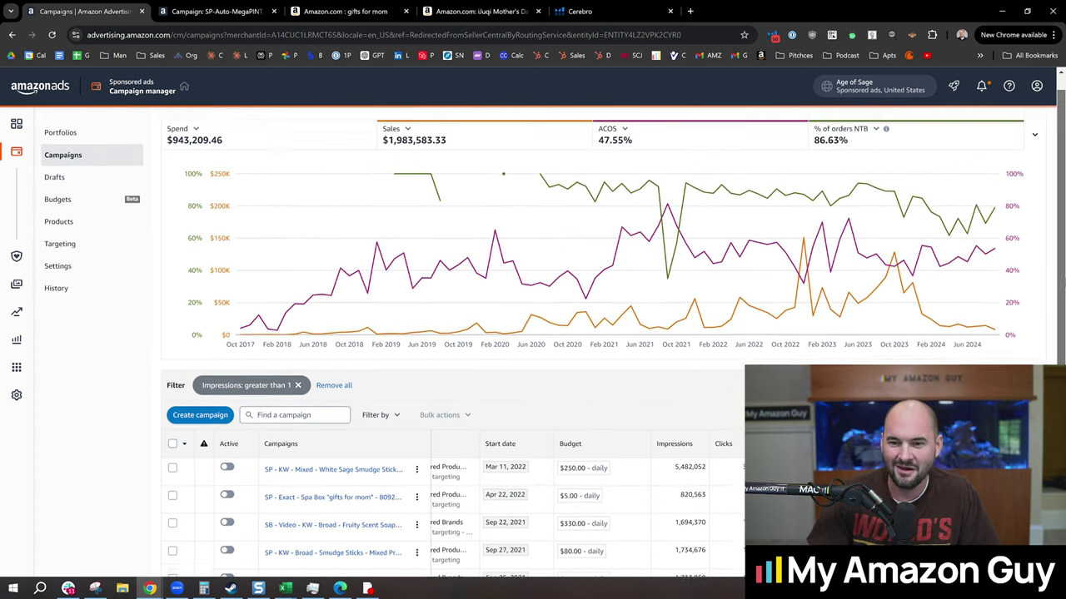